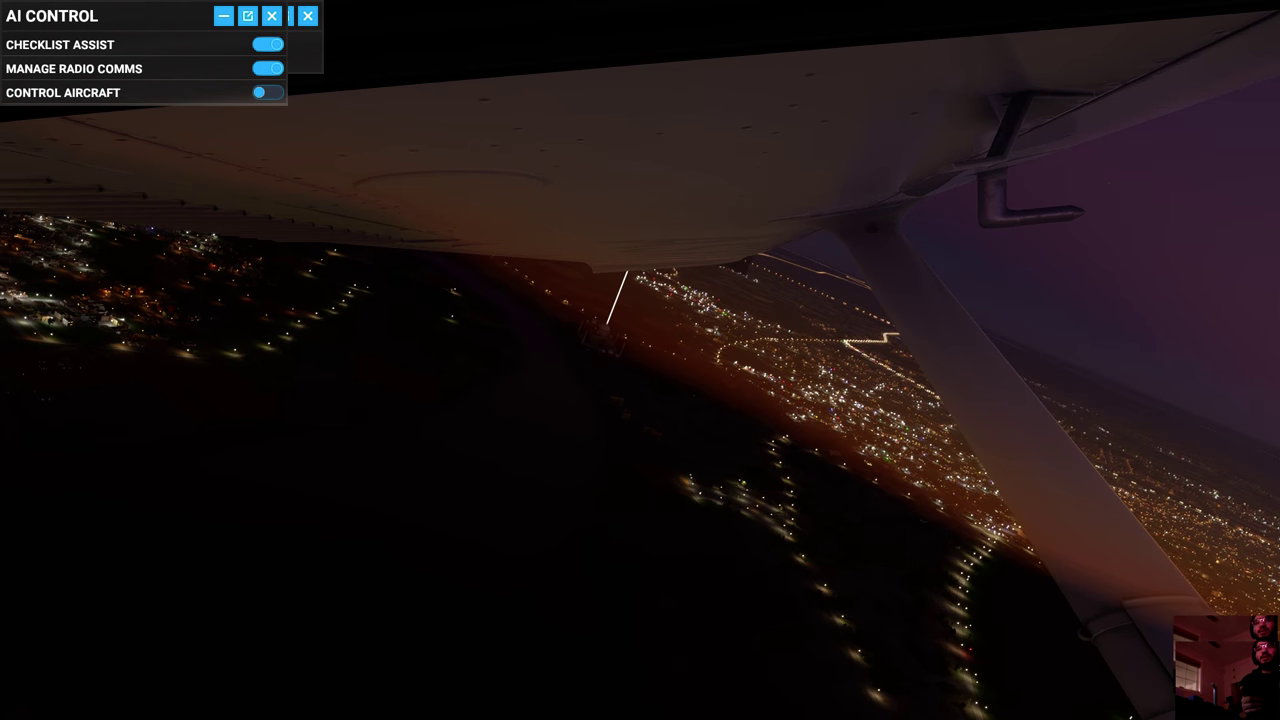
Glance from the cockpit, then return to the chase view while nearing the Taj Mahal
key(End)
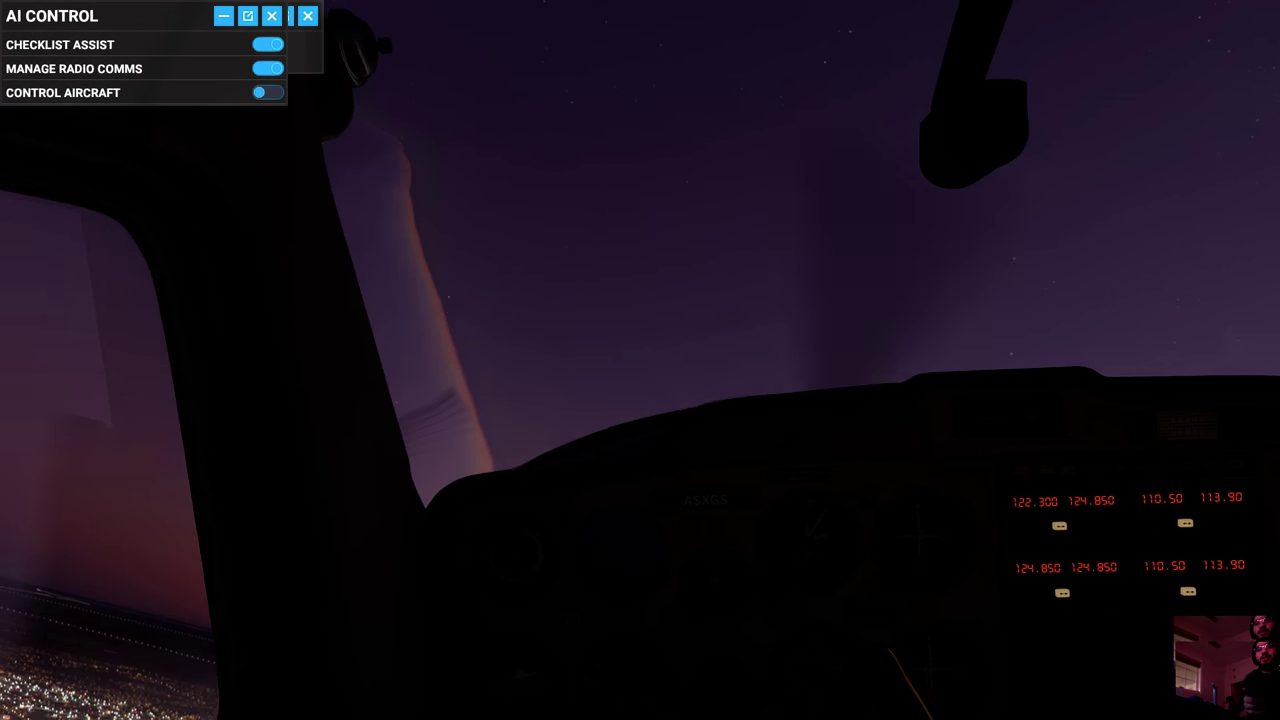
key(End)
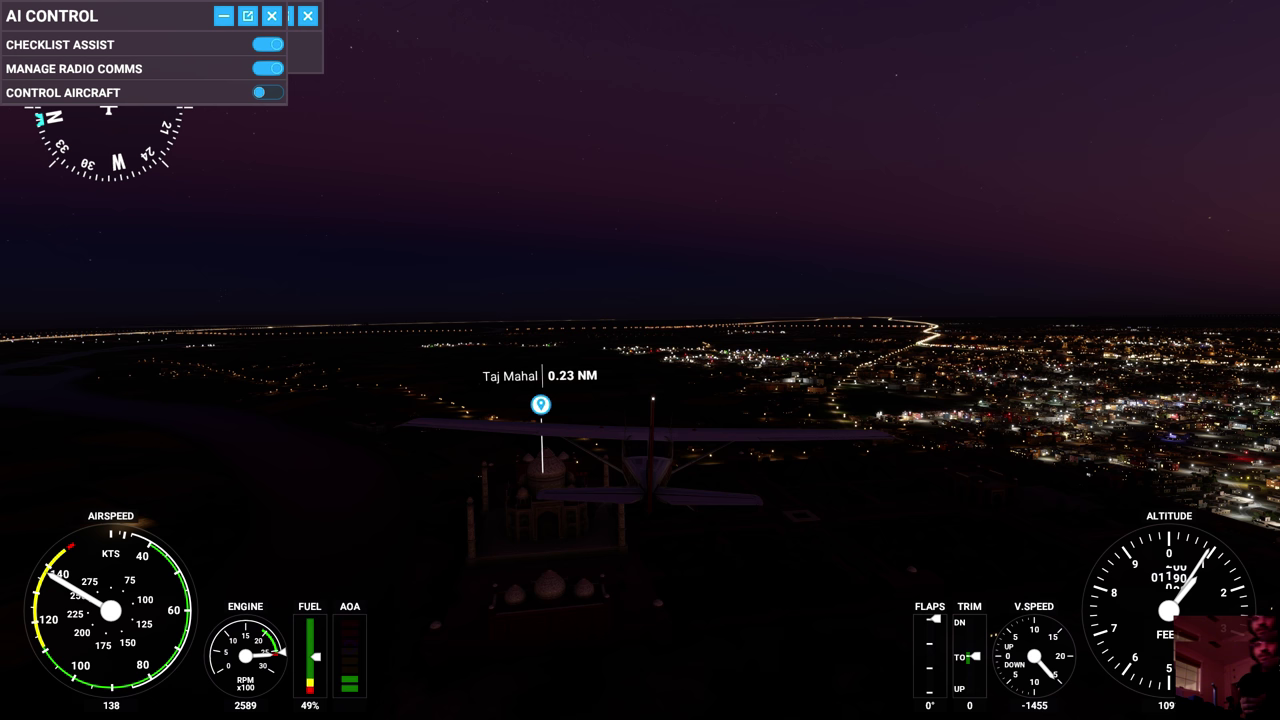
scroll(541, 605, up, 8)
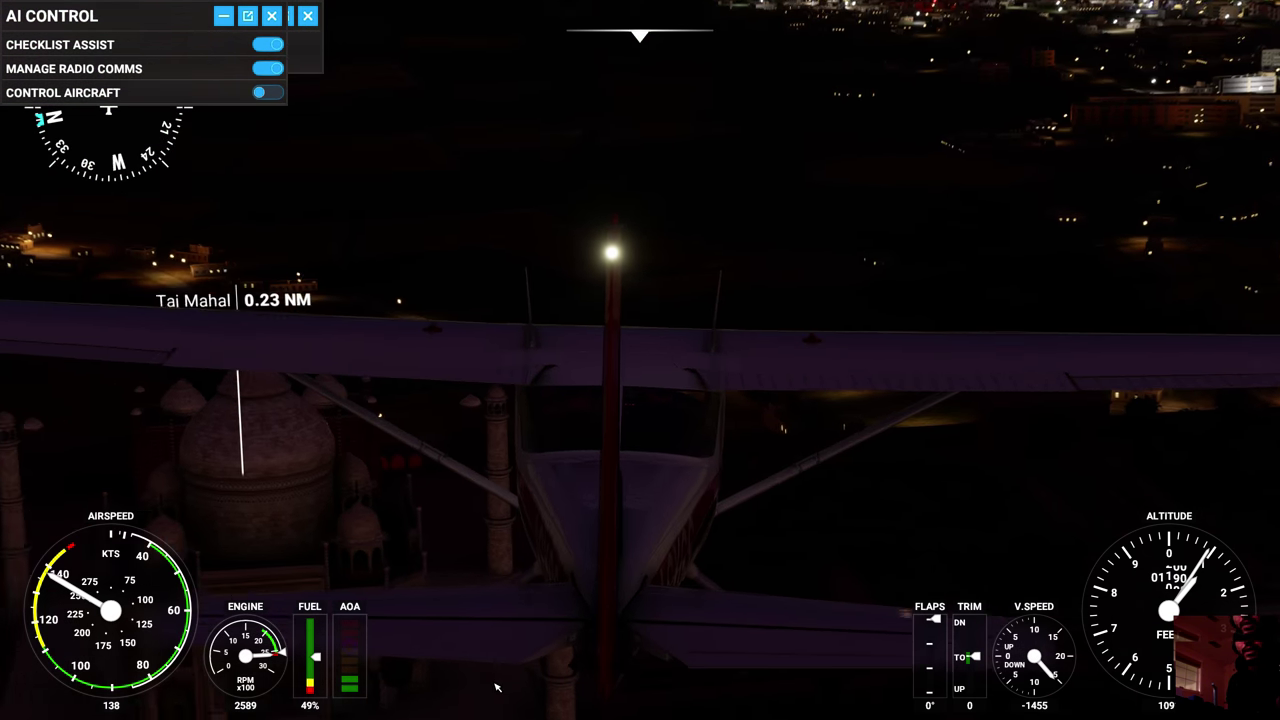
Orbit the chase camera around the Cessna over the city, ending centered behind the tail
drag(418, 598, 800, 500)
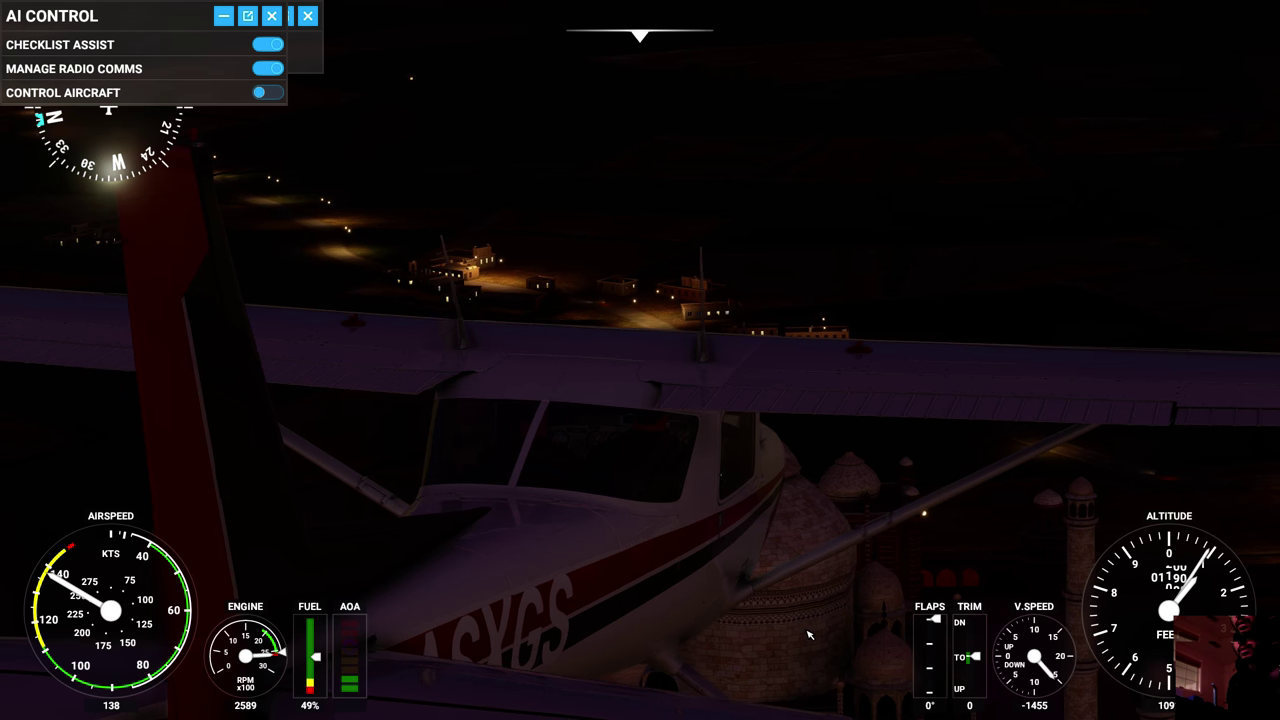
scroll(640, 400, down, 6)
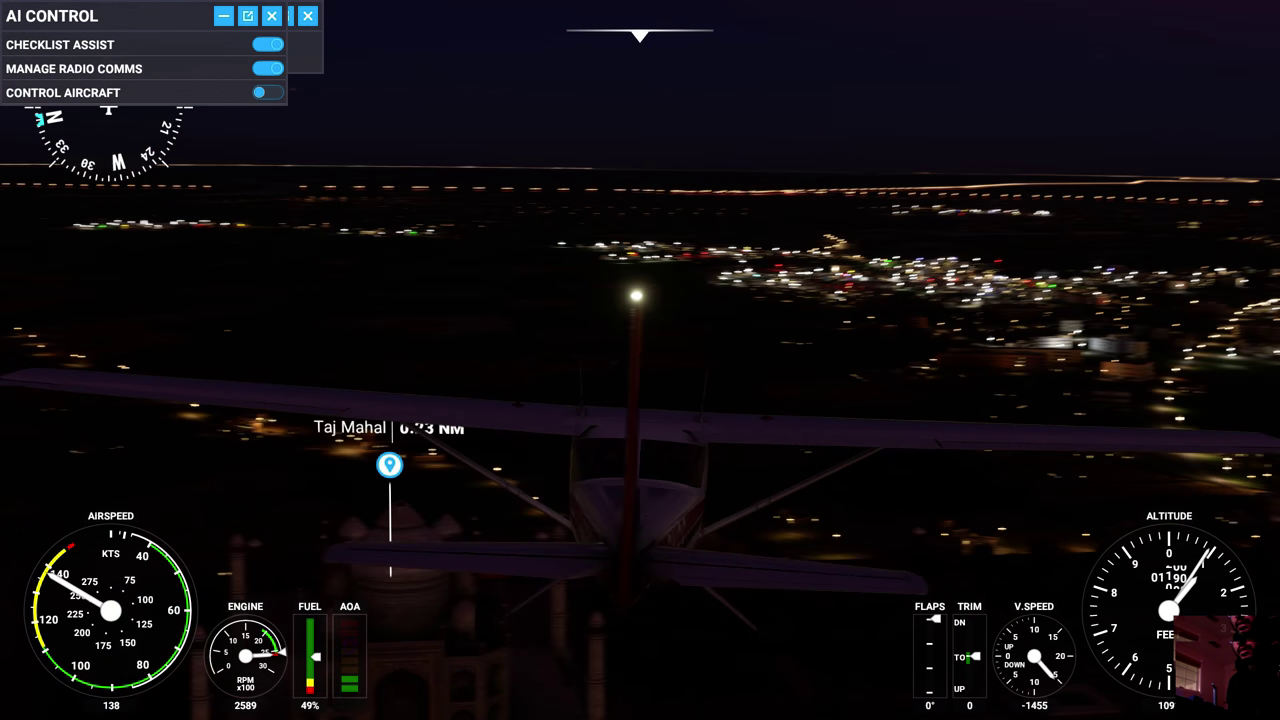
drag(800, 400, 400, 400)
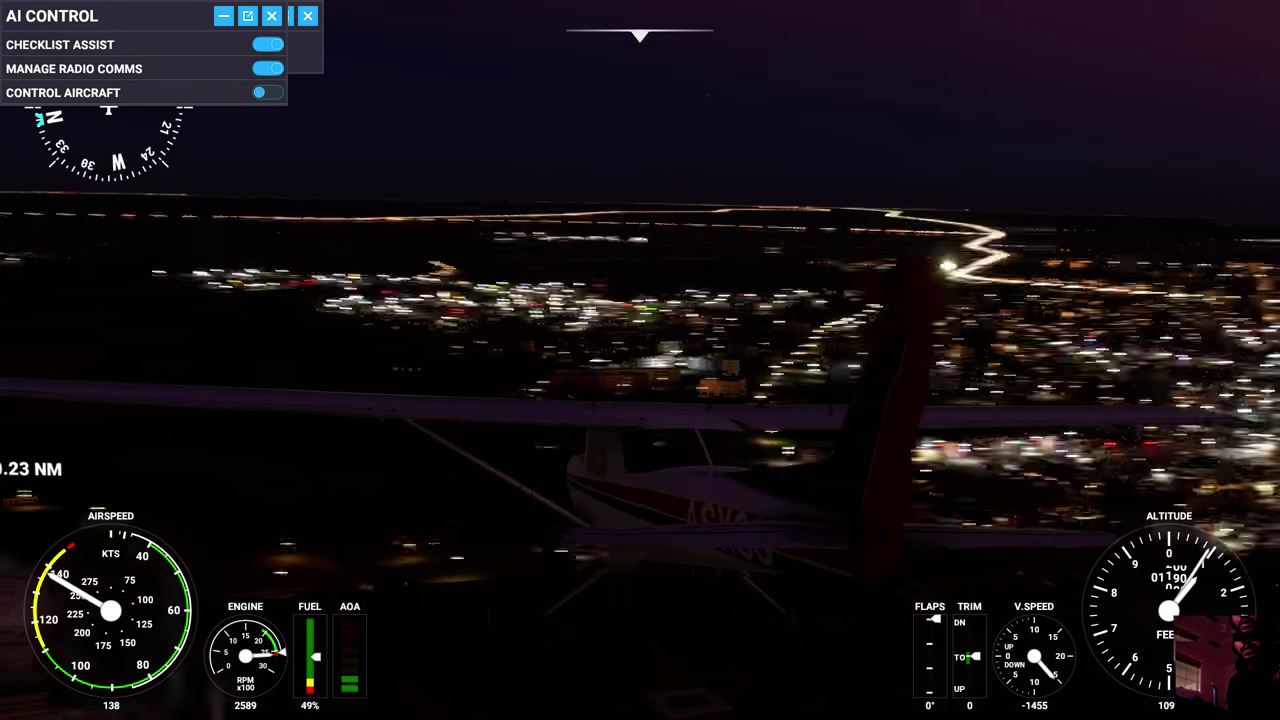
drag(900, 400, 810, 635)
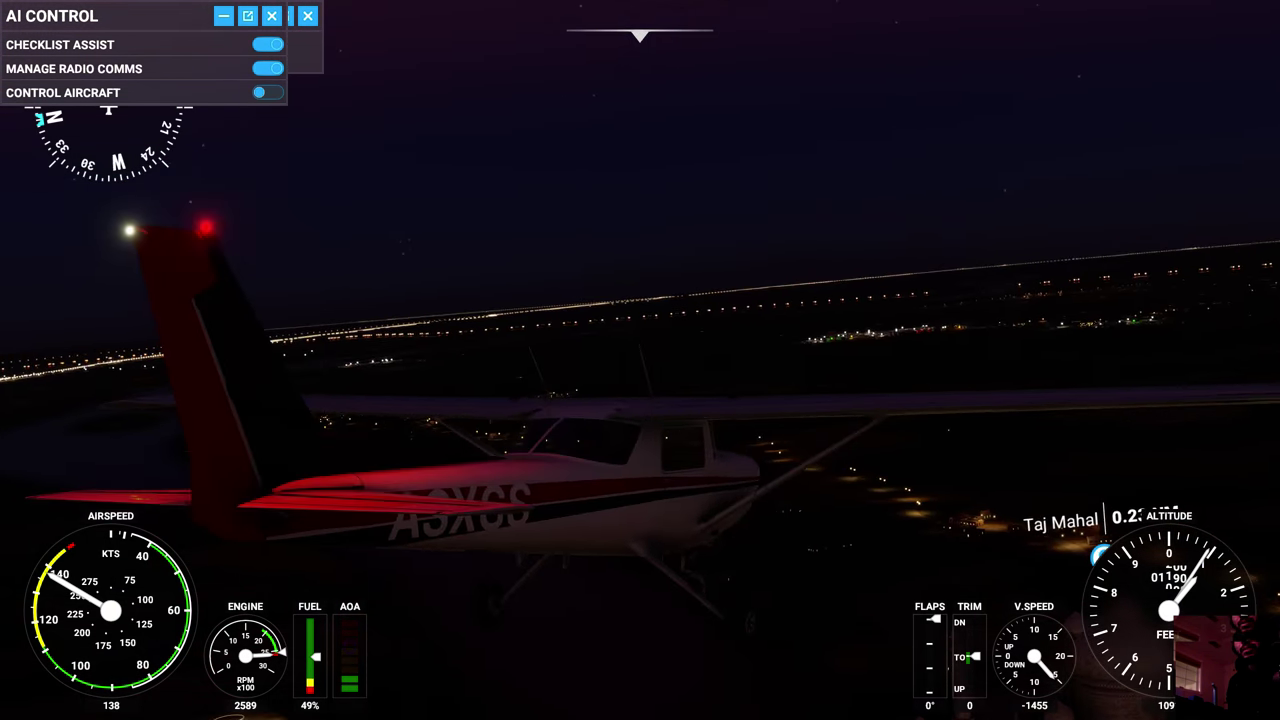
scroll(798, 635, down, 5)
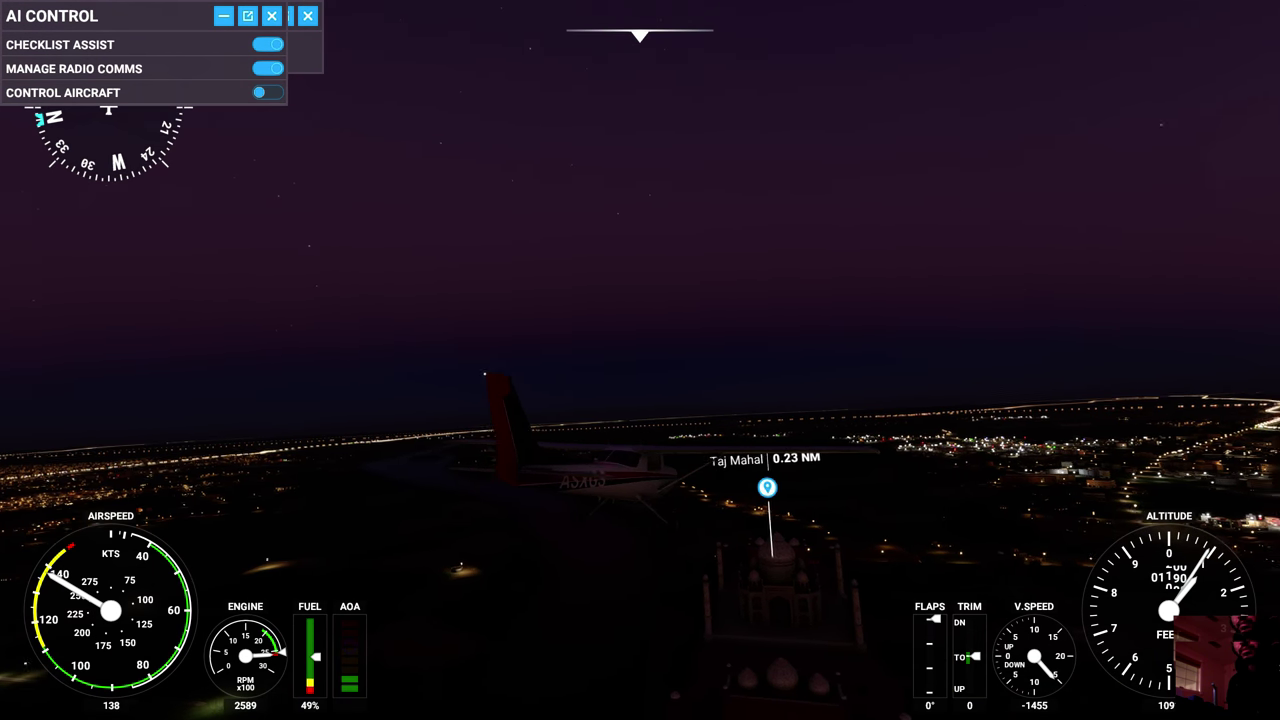
drag(700, 400, 550, 420)
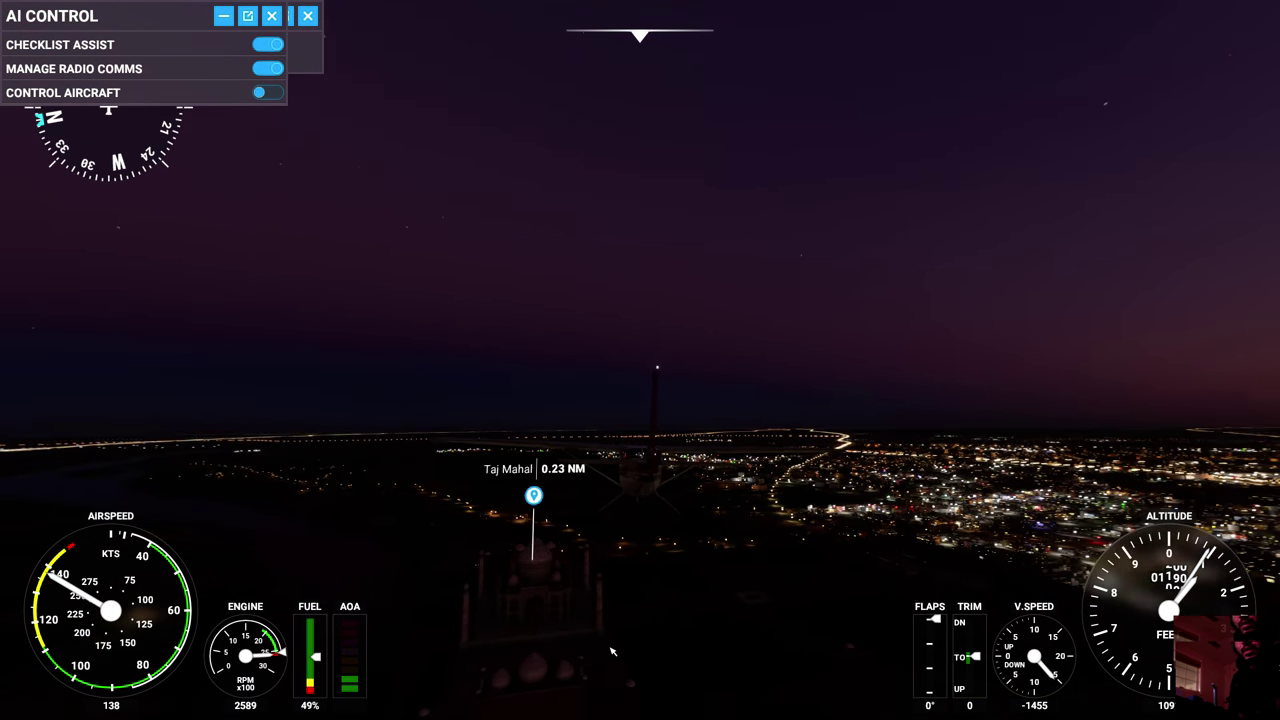
drag(651, 656, 606, 656)
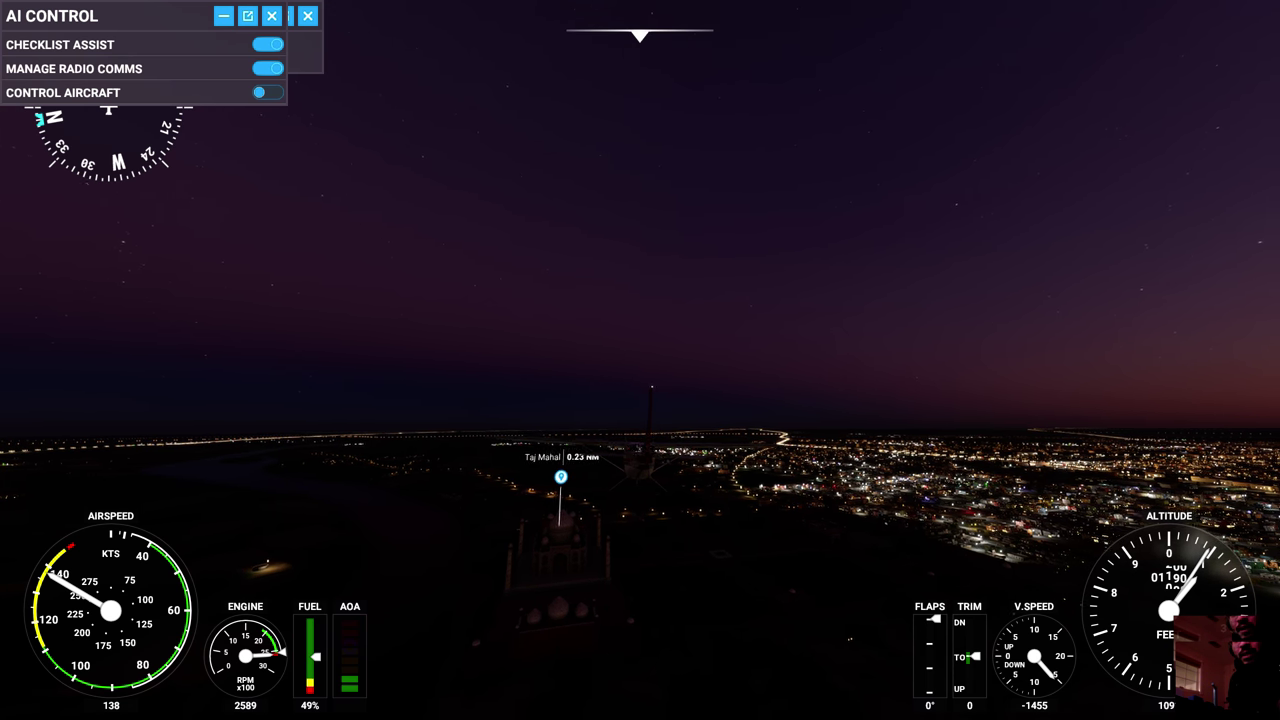
drag(640, 480, 640, 400)
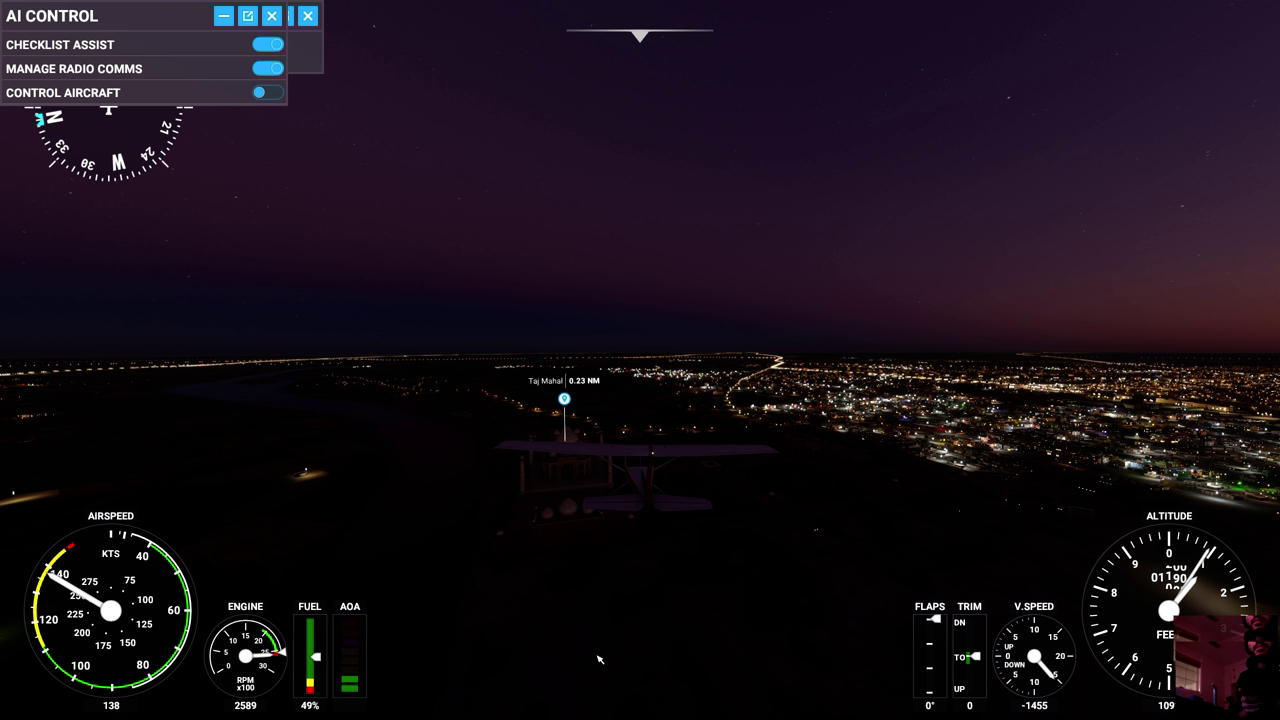
Check the cockpit view, then reset the chase camera and orbit above the plane over the Taj Mahal
key(End)
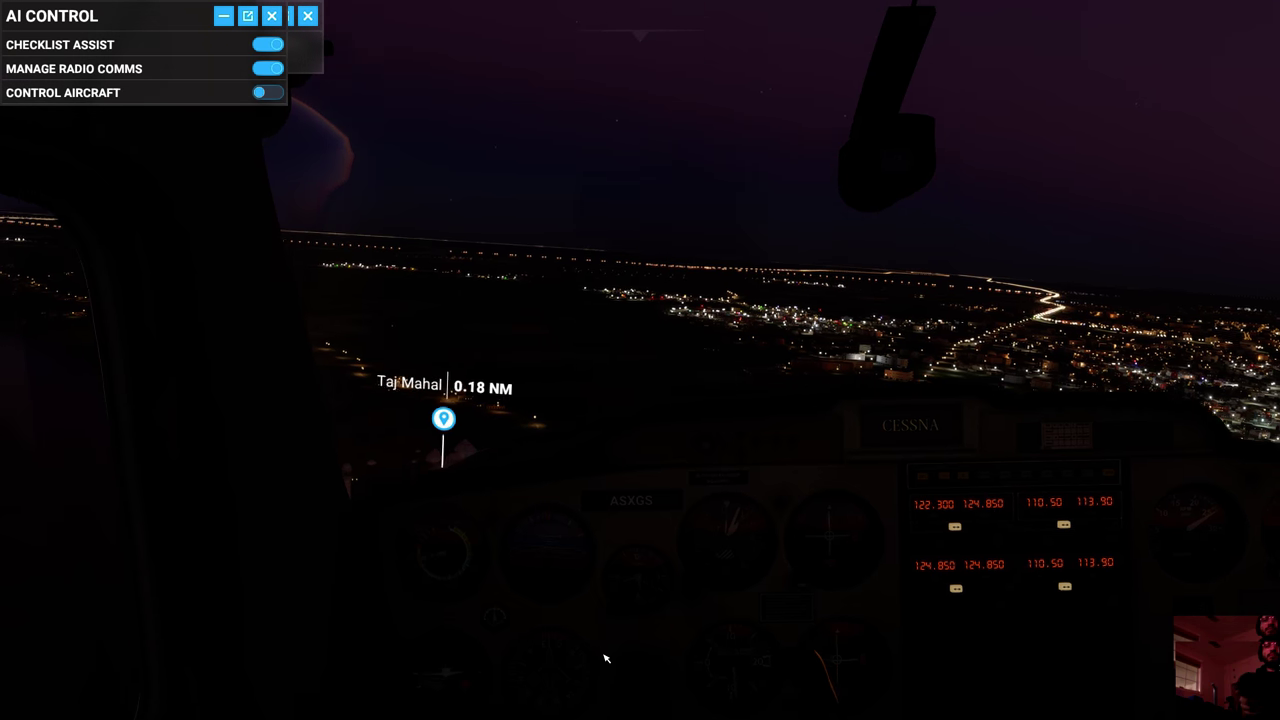
key(End)
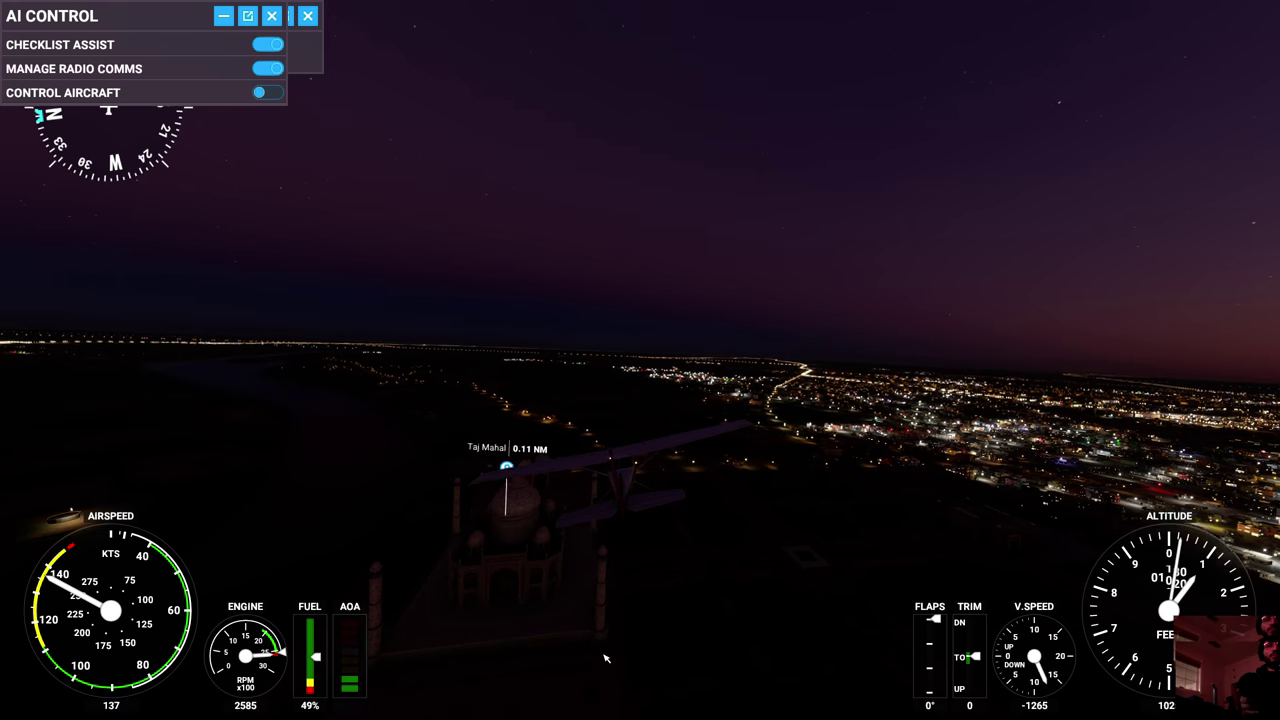
key(End)
key(End)
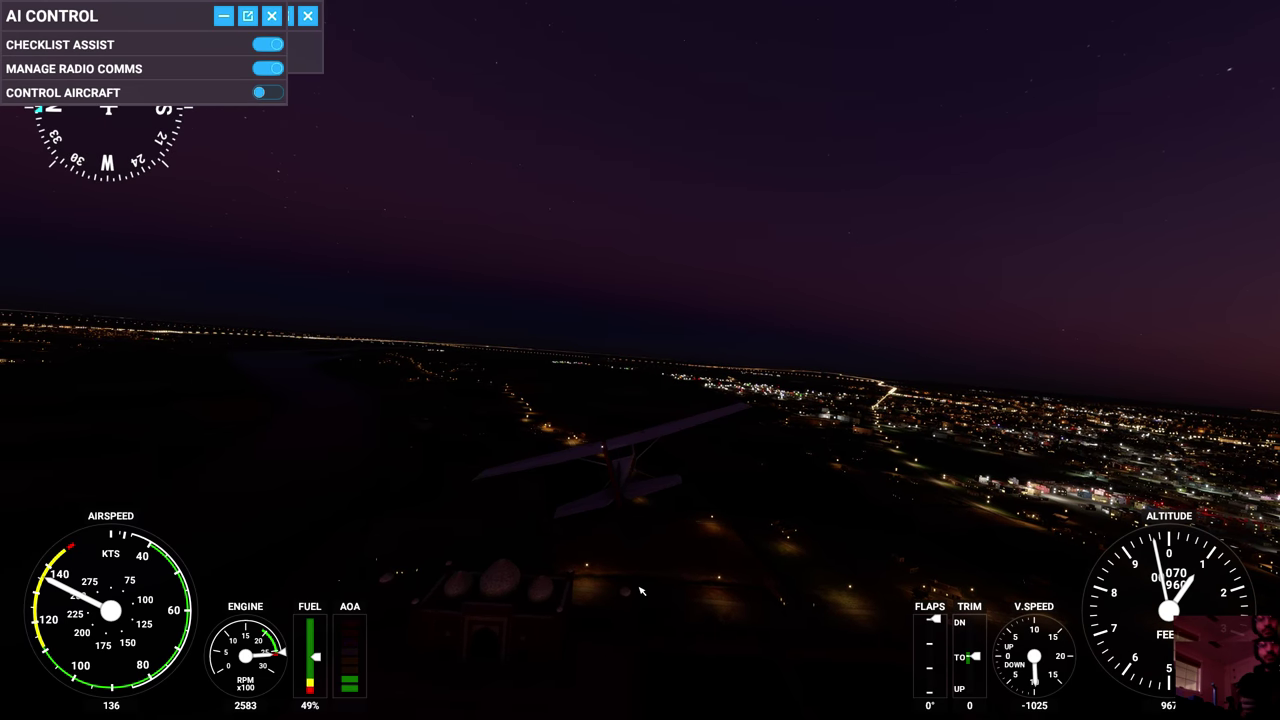
drag(619, 692, 400, 500)
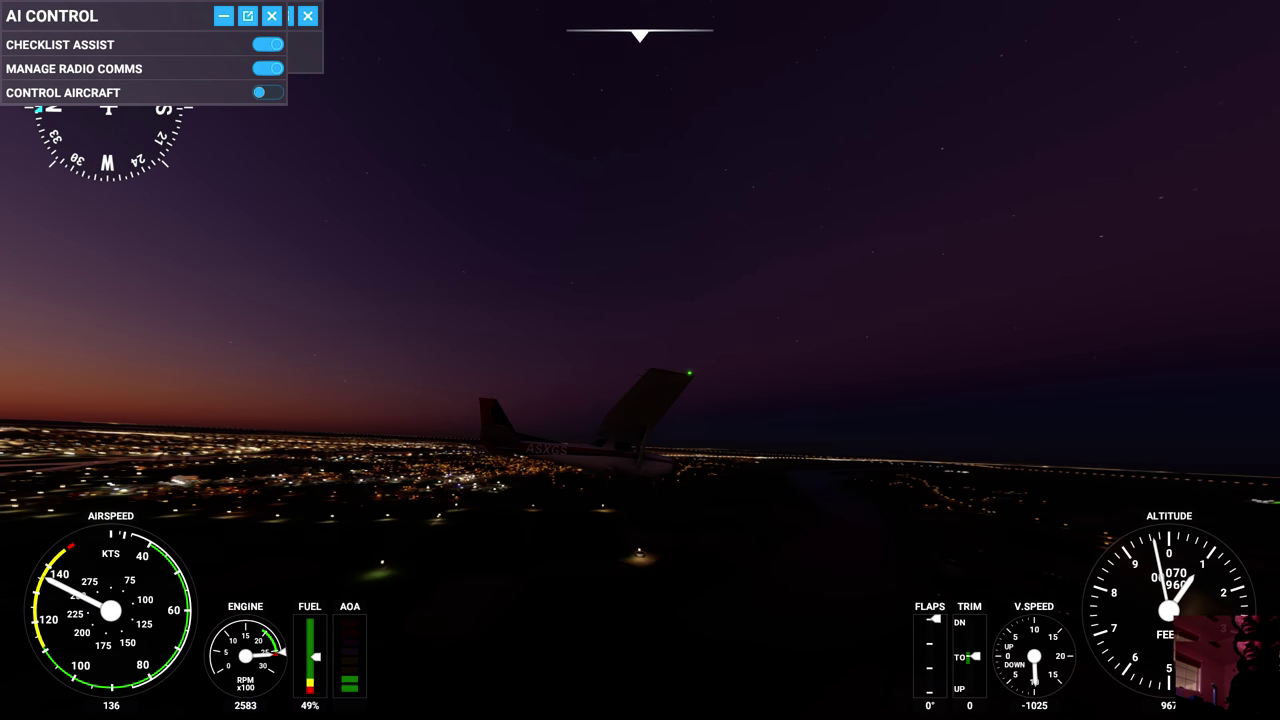
key(ctrl+space)
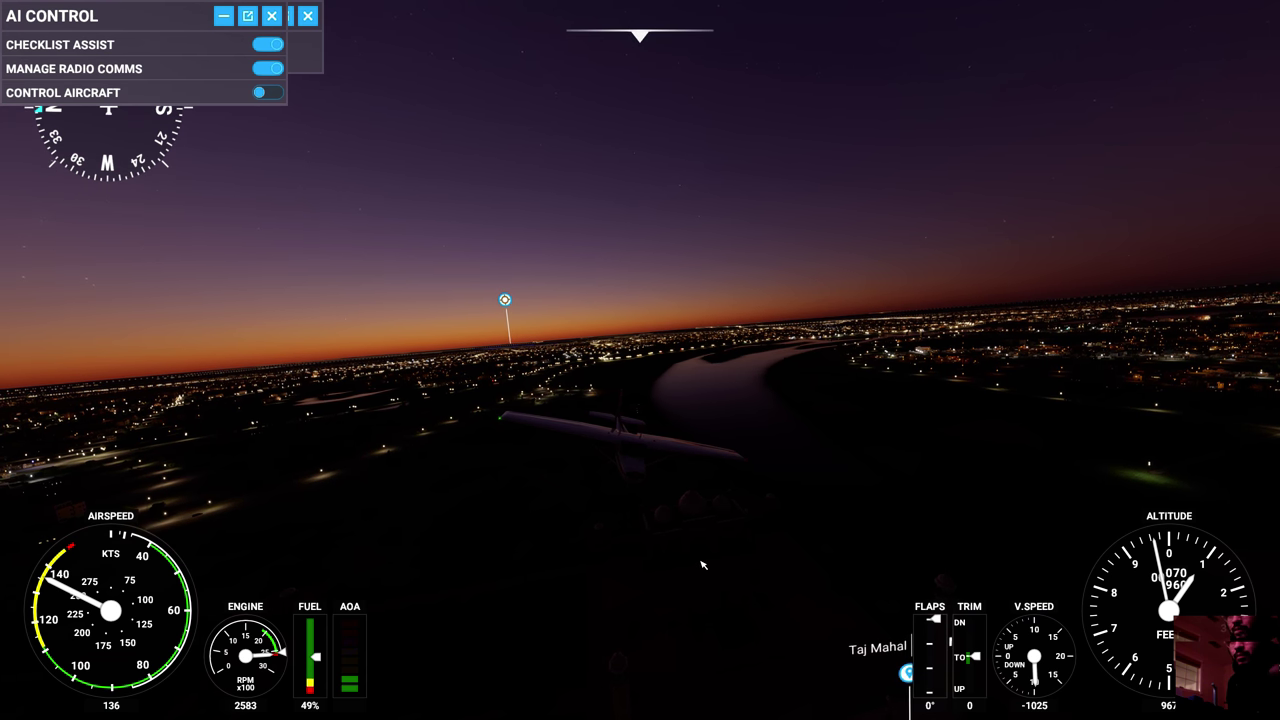
drag(703, 565, 790, 630)
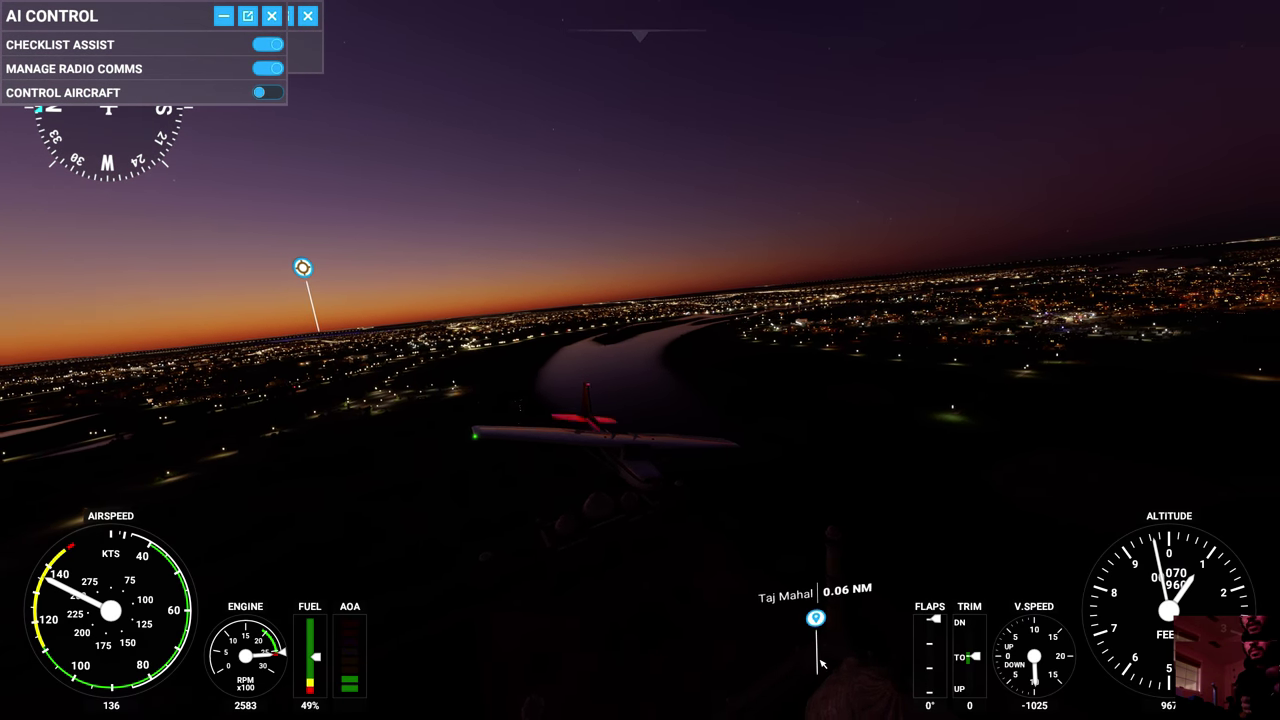
Fly from the cockpit view toward Agra AB, 4 NM ahead
key(End)
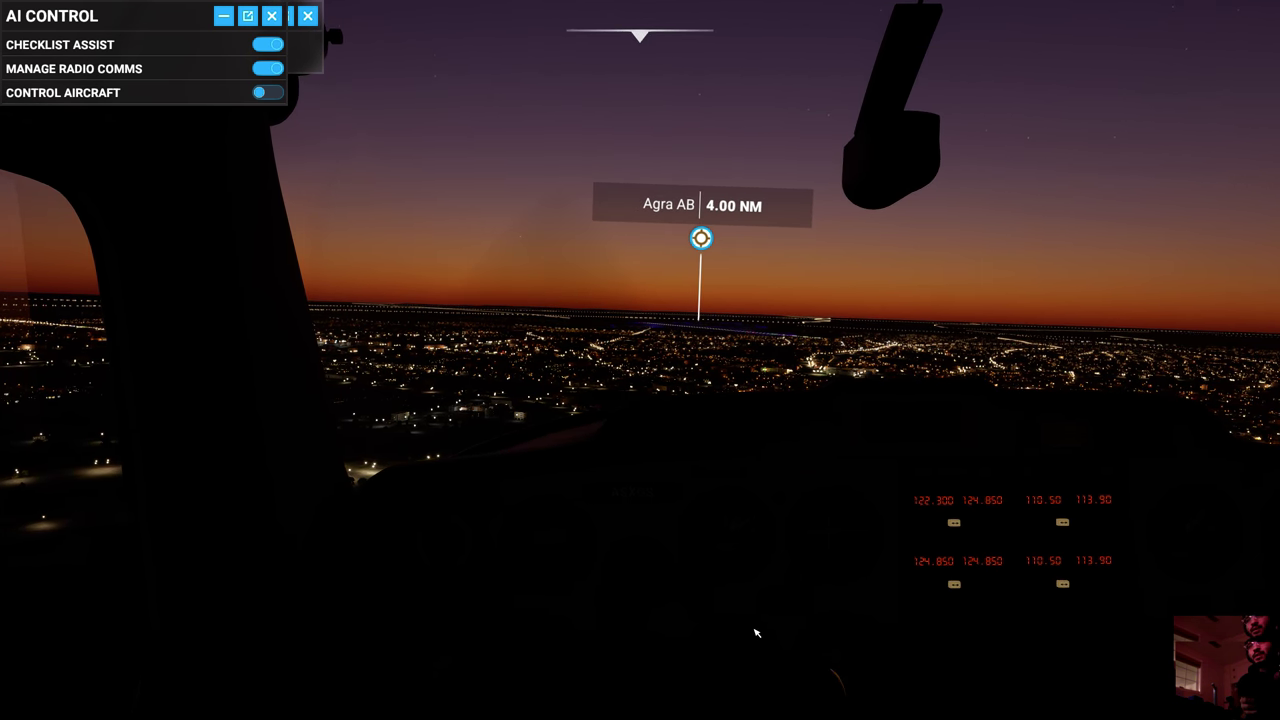
Alternate chase and cockpit views while closing to about 2.12 NM from Agra AB
key(End)
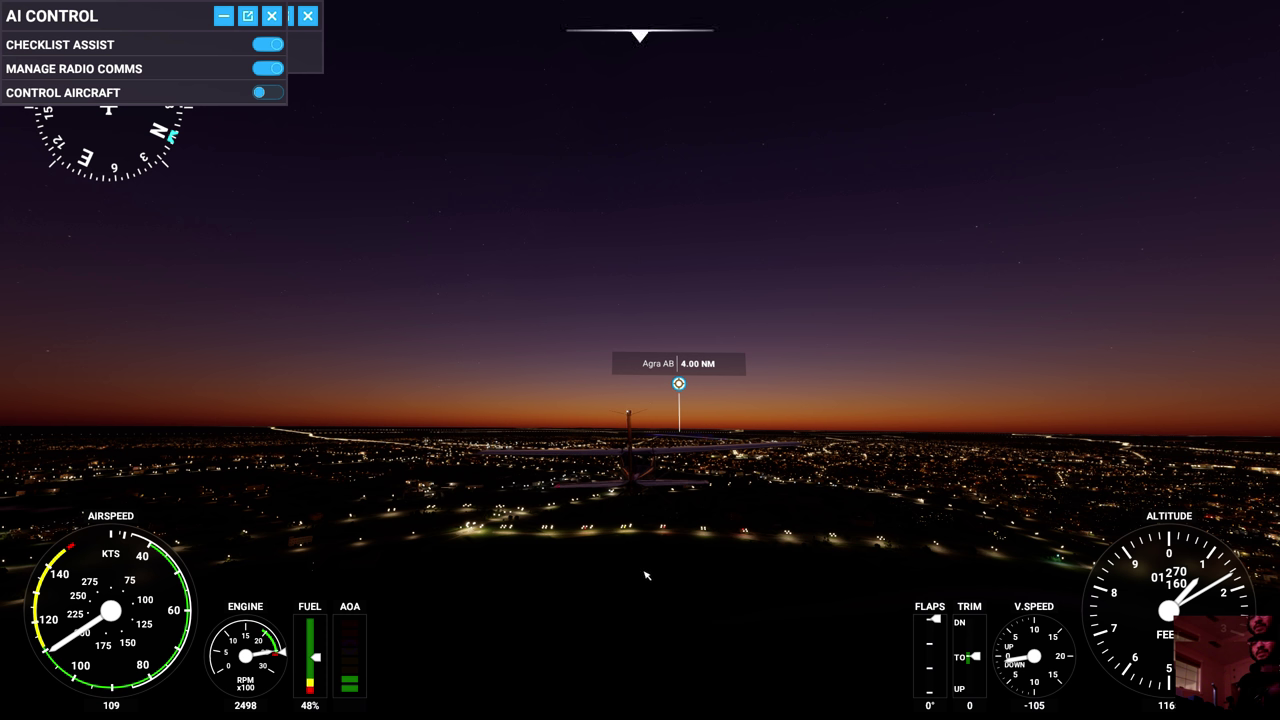
key(End)
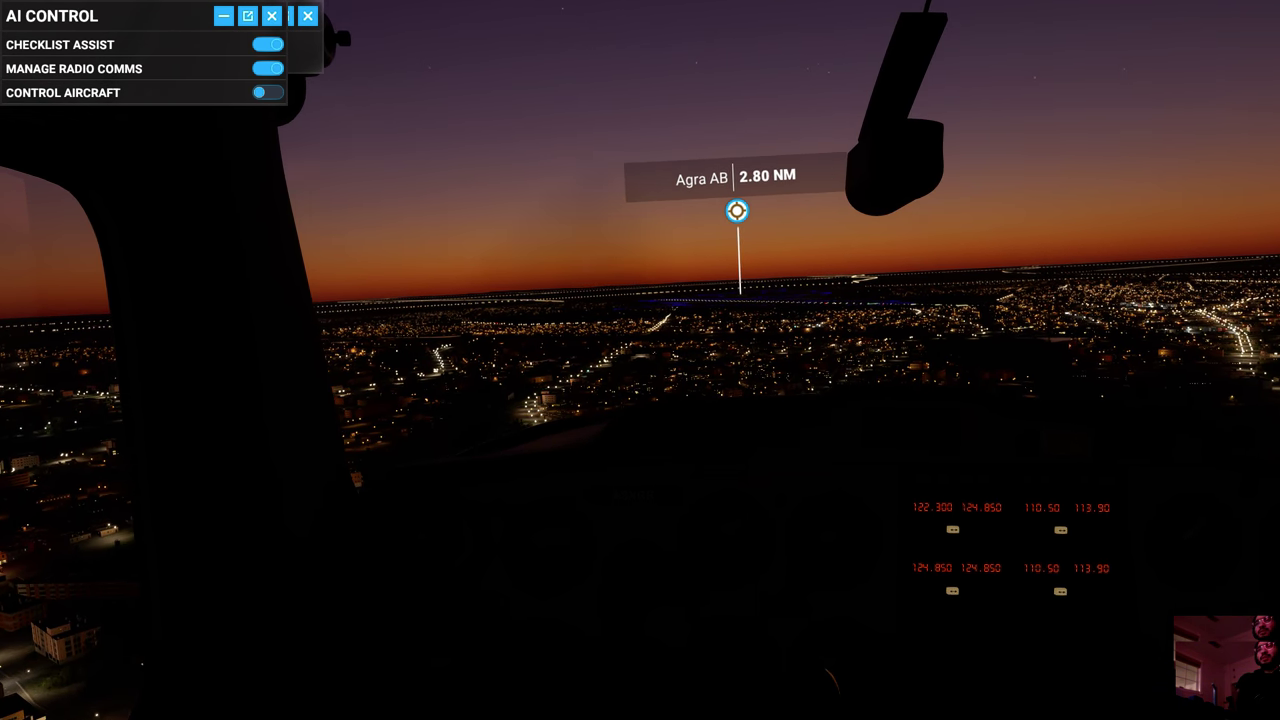
key(End)
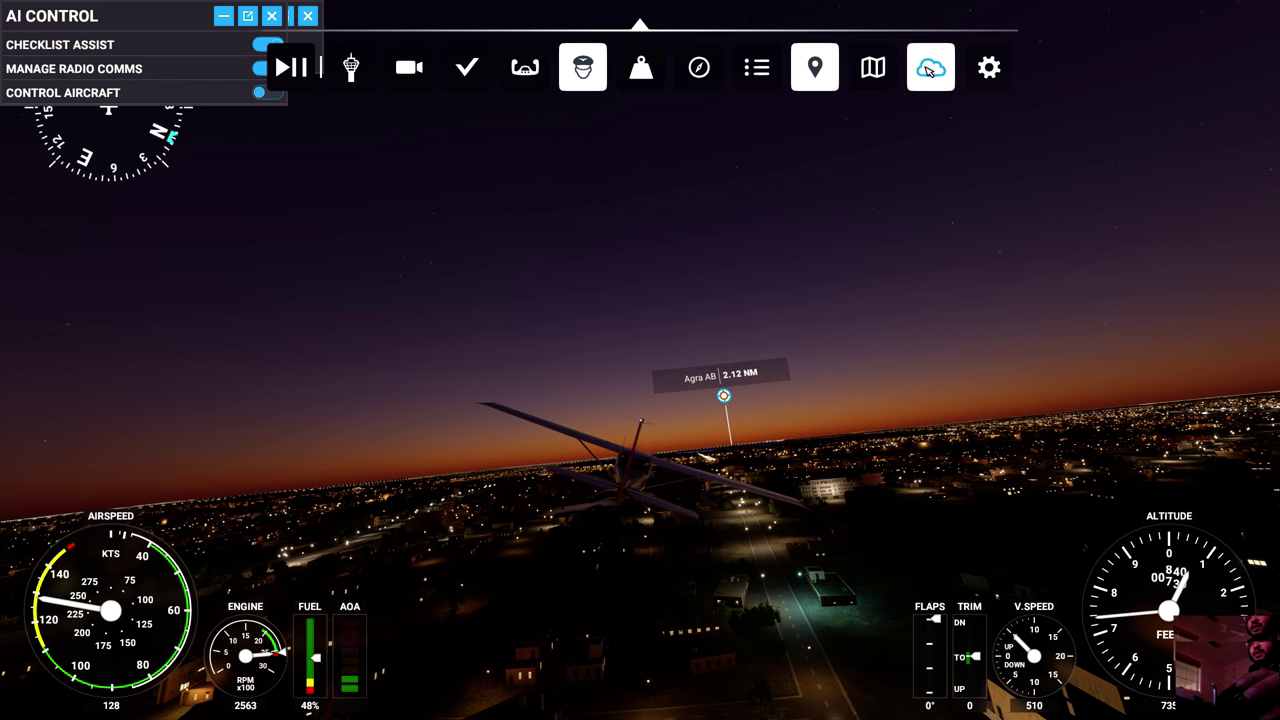
Move the Weather panel's time of day from 5:41 PM back to 5:21 PM
click(930, 68)
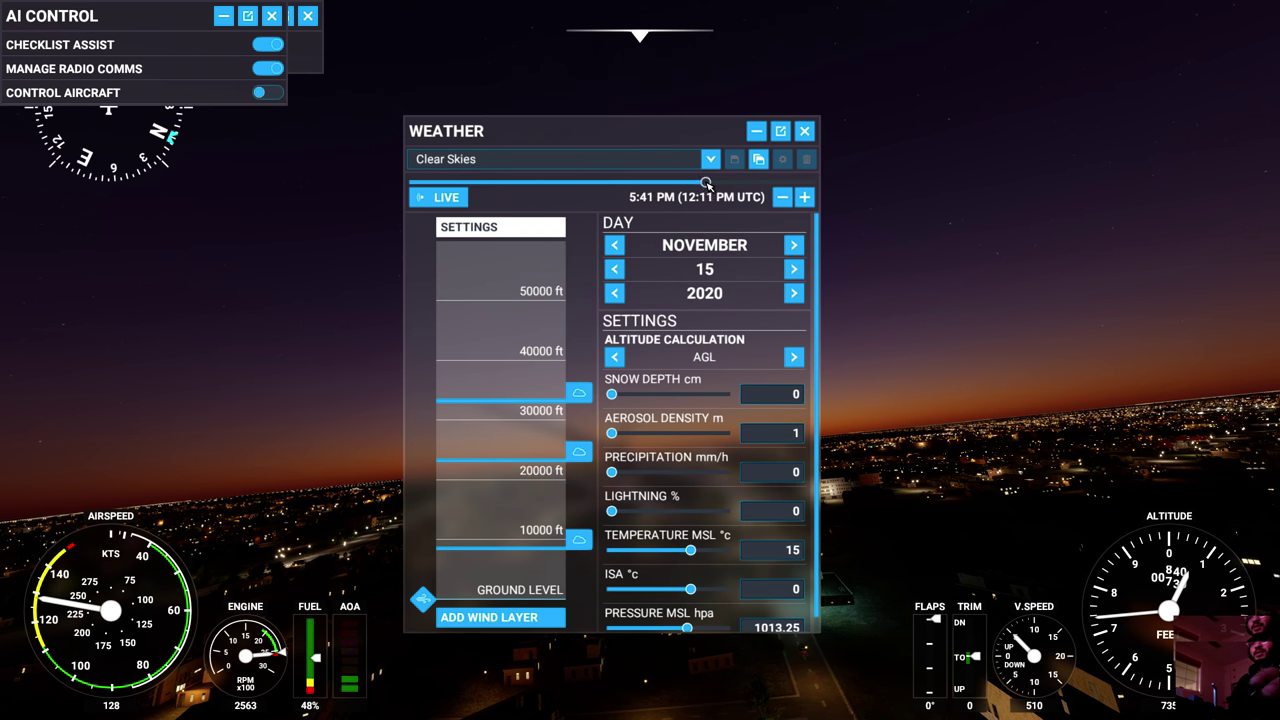
drag(707, 183, 702, 184)
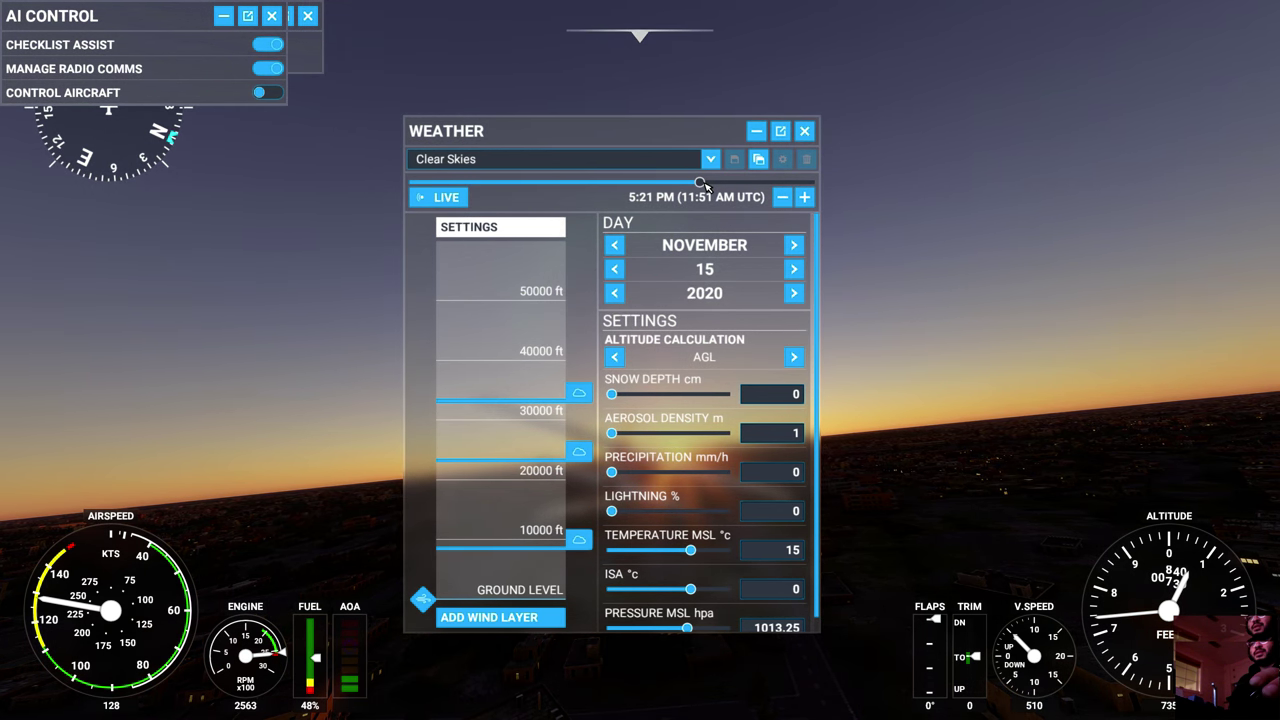
click(805, 131)
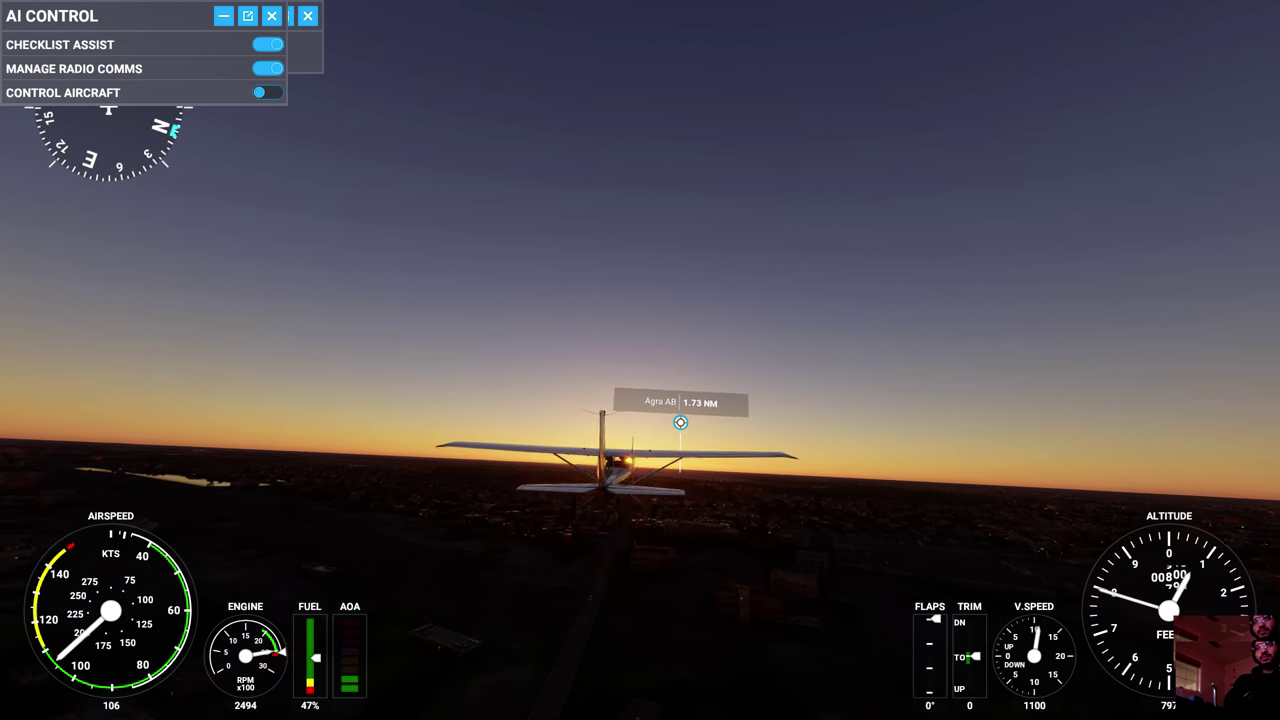
From the cockpit view, bank toward Agra AB's runway about 1 NM away
key(End)
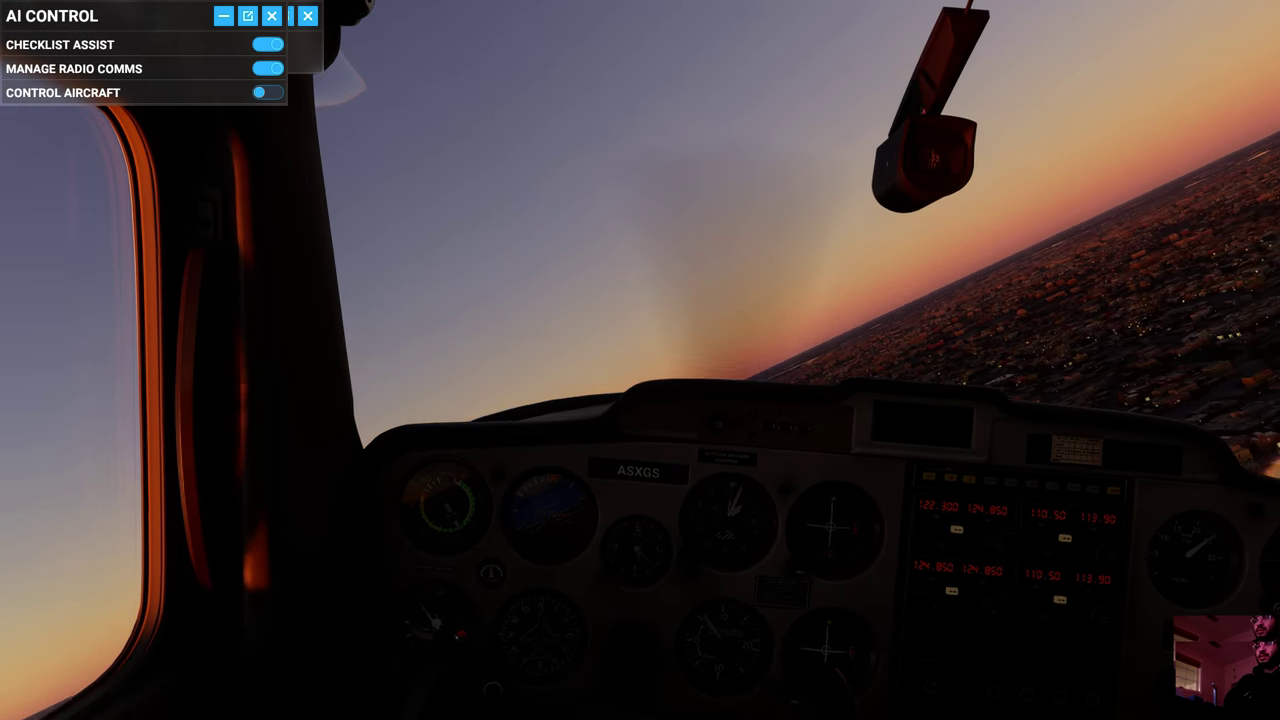
Fly the approach from the cockpit, land on Agra AB's runway, and watch the rollout from outside
key(End)
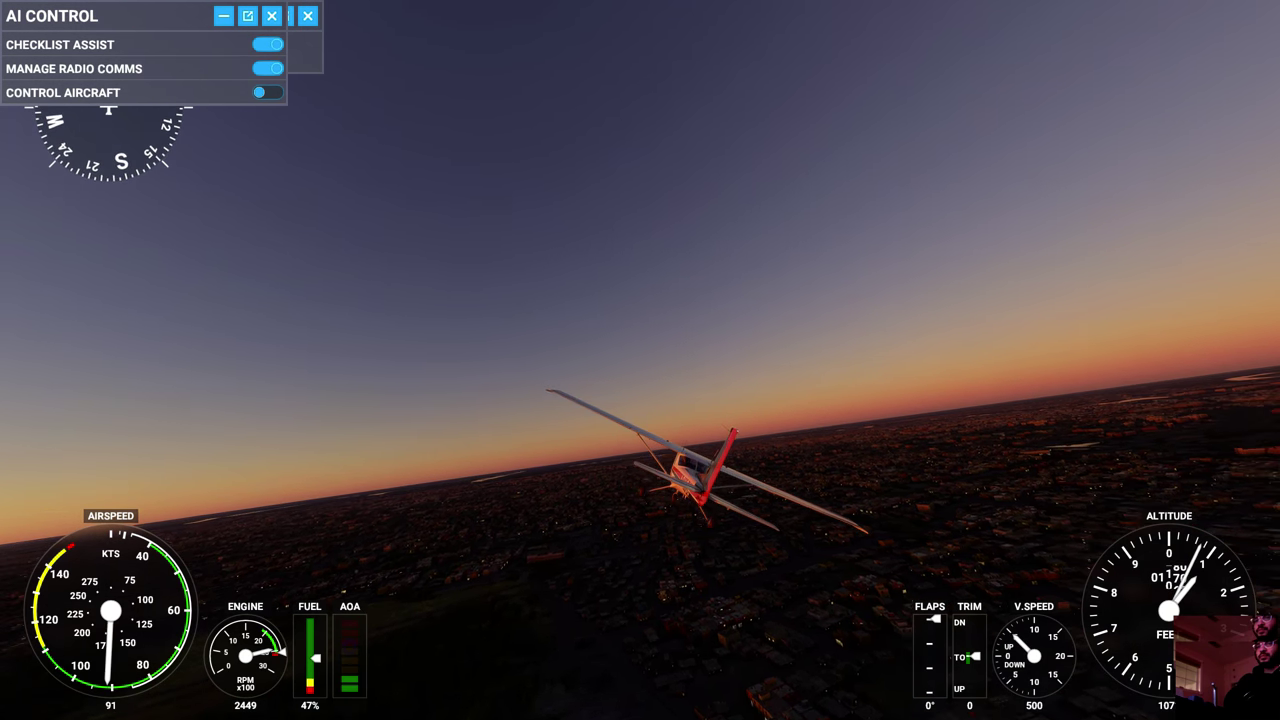
key(End)
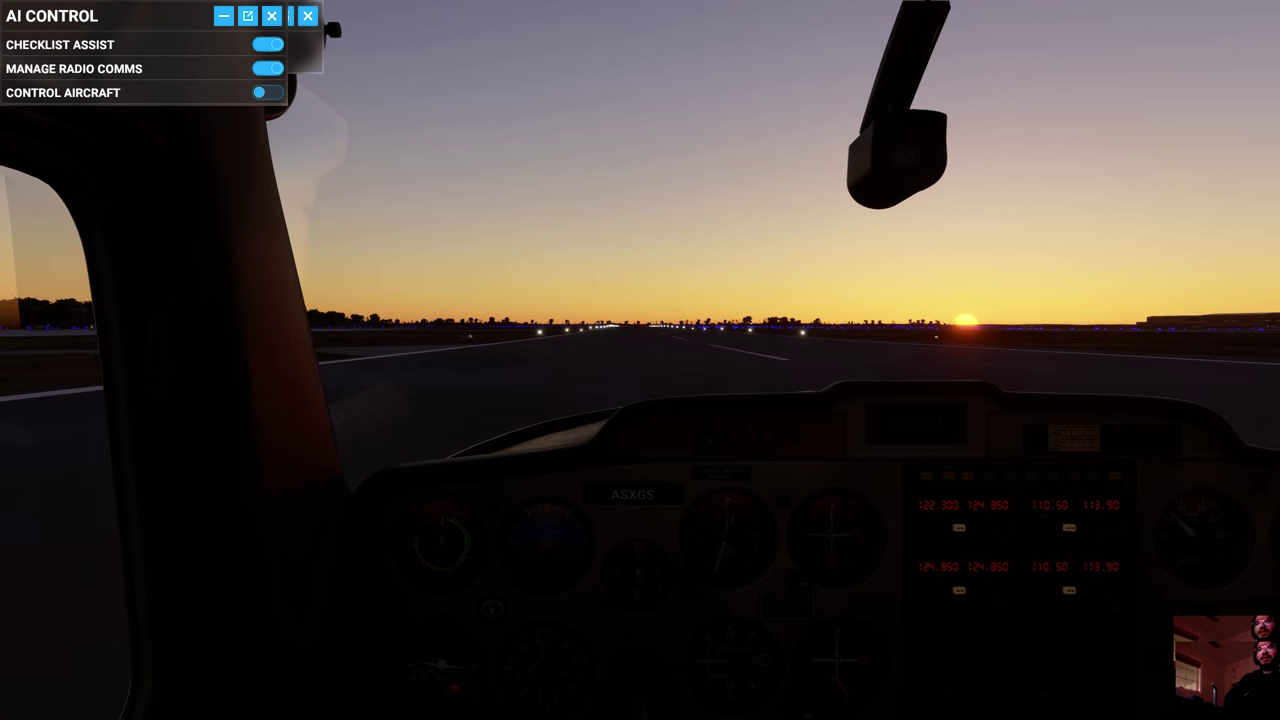
key(End)
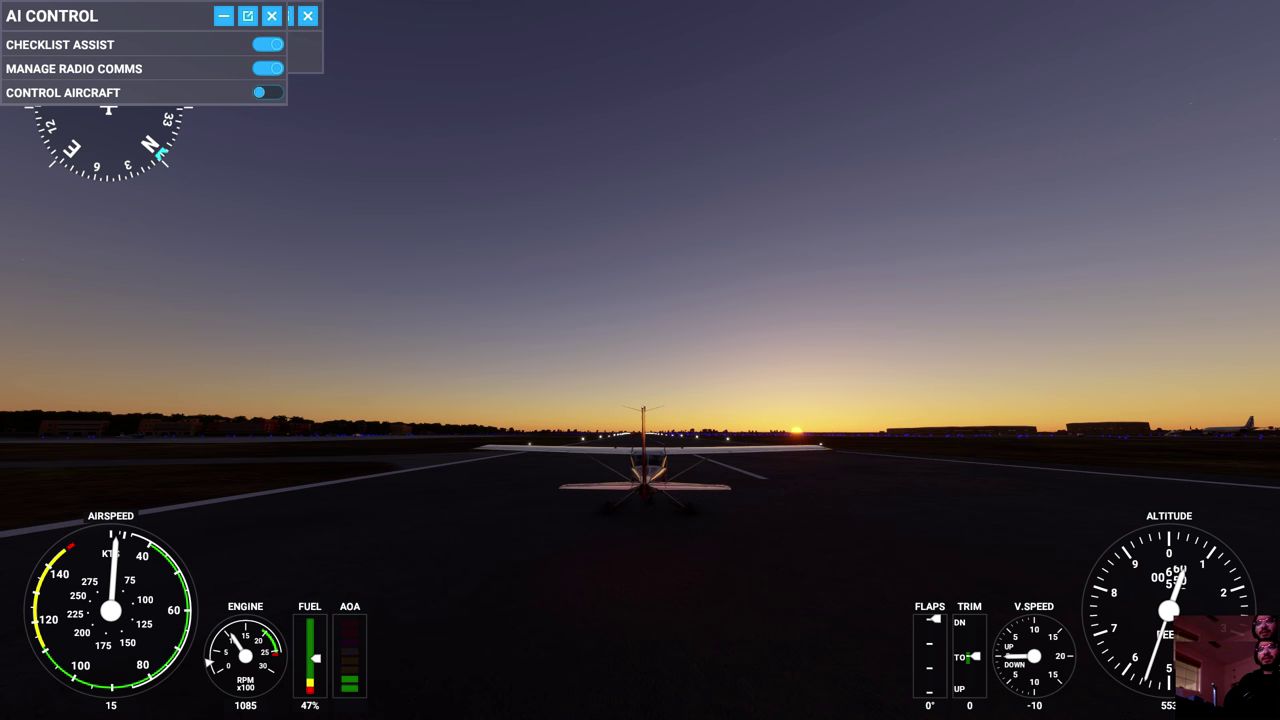